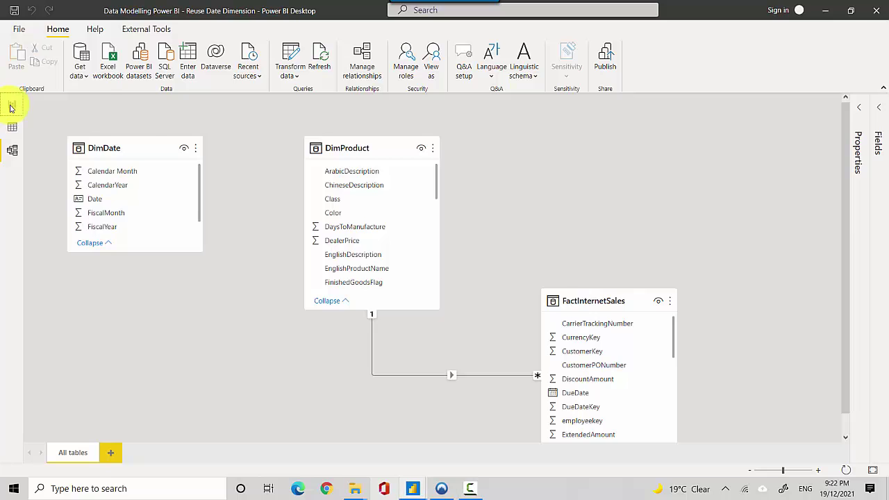
Step: Show the report page with the order, ship and due date year Sales Amount tables, each totalling $29,358,677.2207
{"action": "left_click", "coordinate": [12, 106]}
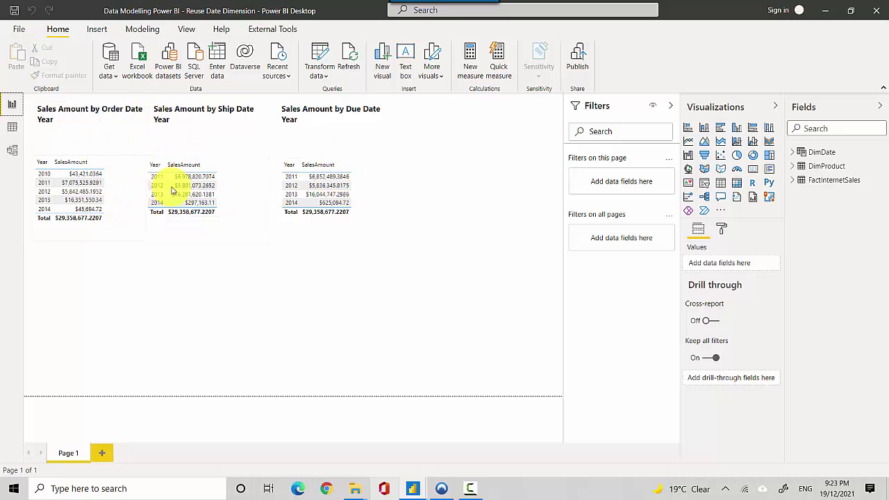
Step: Switch to the Data Modelling file's window, where DimDate joins FactInternetSales three times
{"action": "mouse_move", "coordinate": [484, 490]}
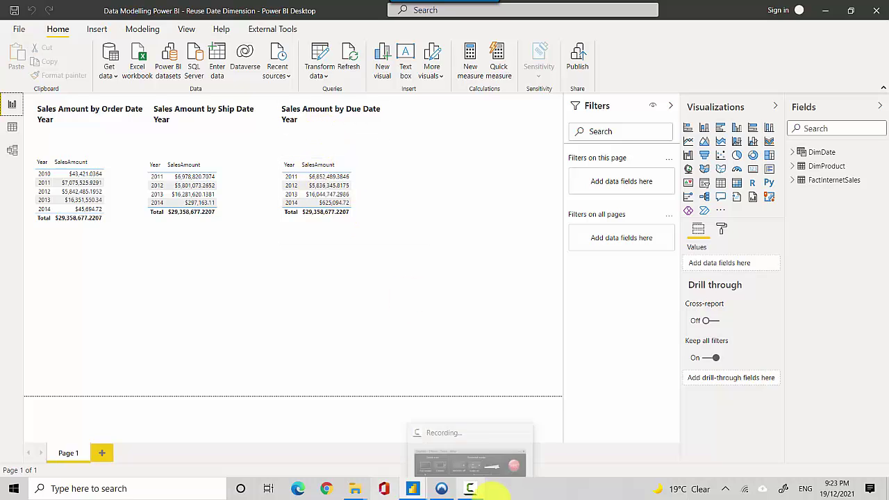
{"action": "mouse_move", "coordinate": [409, 489]}
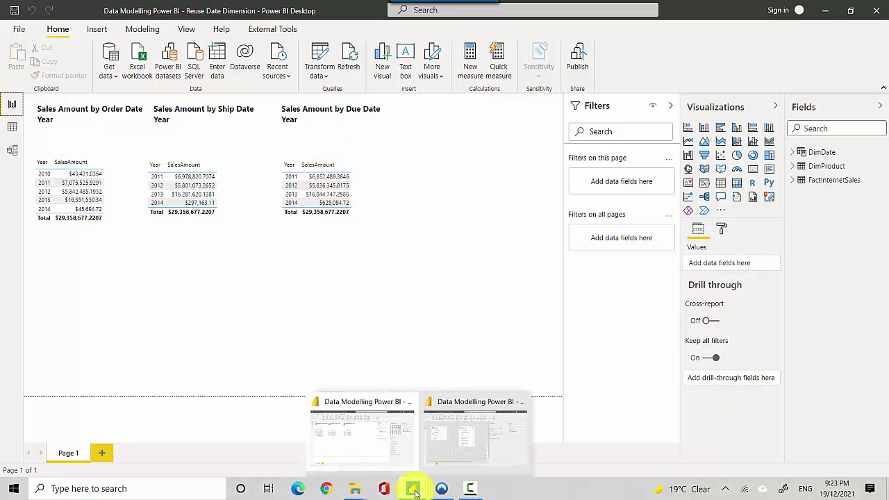
{"action": "left_click", "coordinate": [458, 460]}
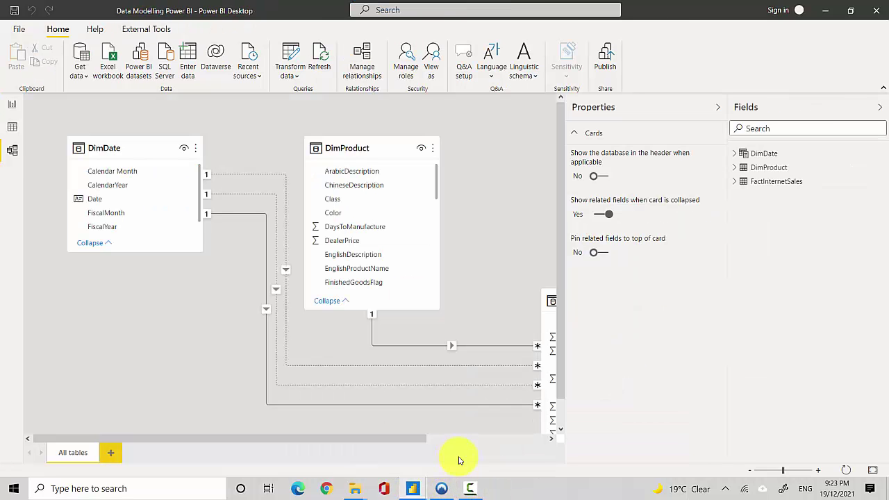
Step: Inspect the active DimDate relationship's settings twice, closing without changes
{"action": "double_click", "coordinate": [245, 219]}
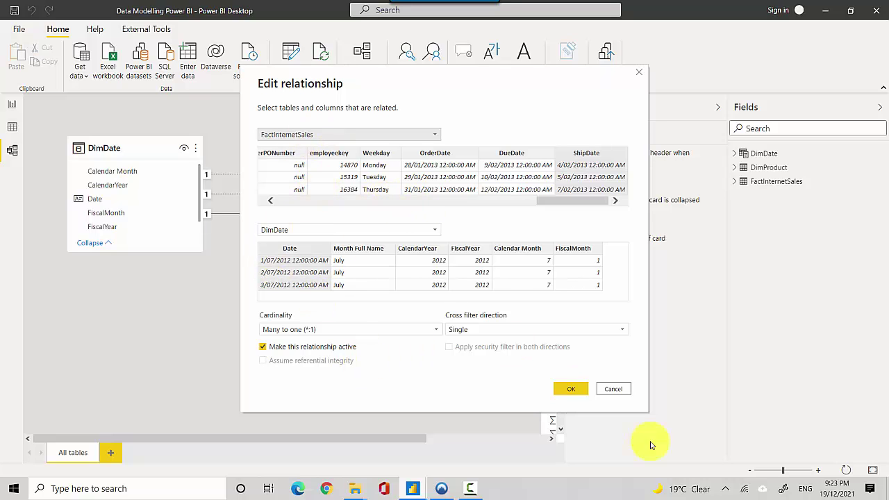
{"action": "left_click", "coordinate": [613, 386]}
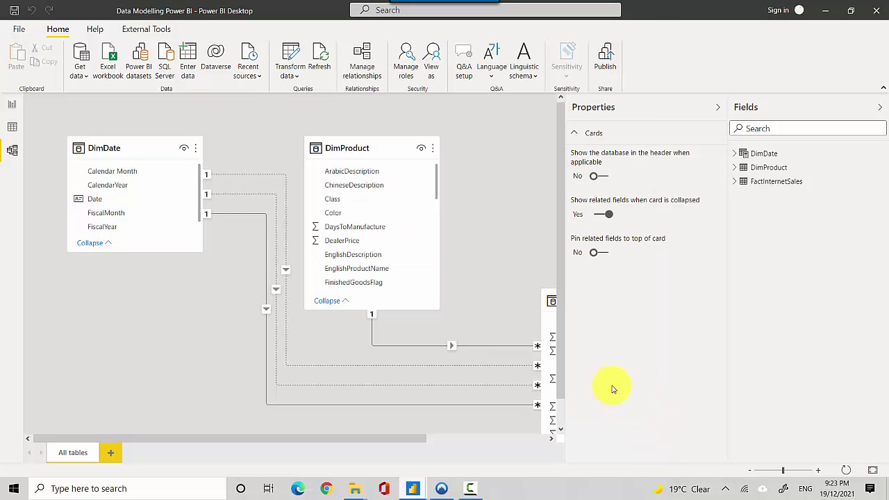
{"action": "double_click", "coordinate": [230, 221]}
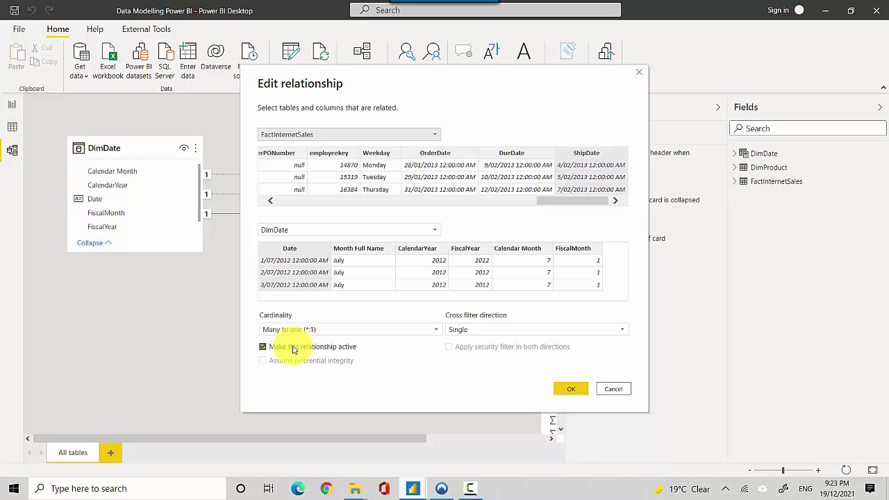
{"action": "left_click", "coordinate": [615, 389]}
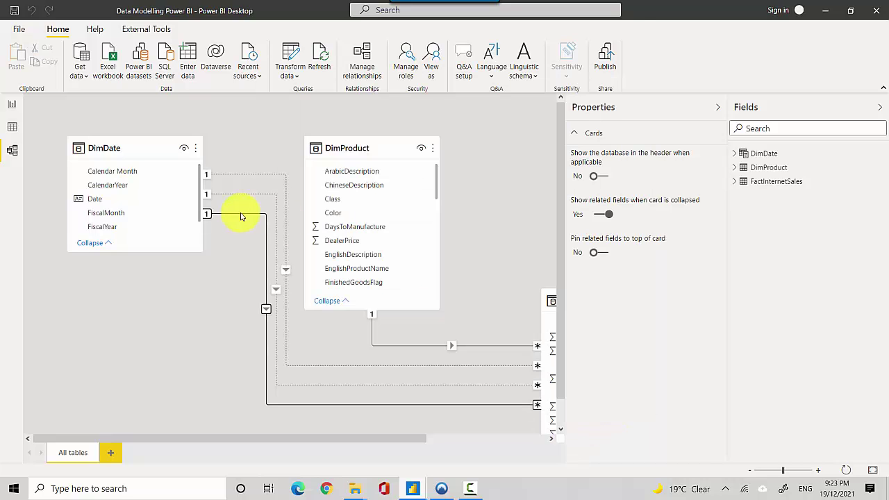
Step: Inspect the two inactive DimDate relationships' settings, leaving both inactive
{"action": "left_click", "coordinate": [235, 200]}
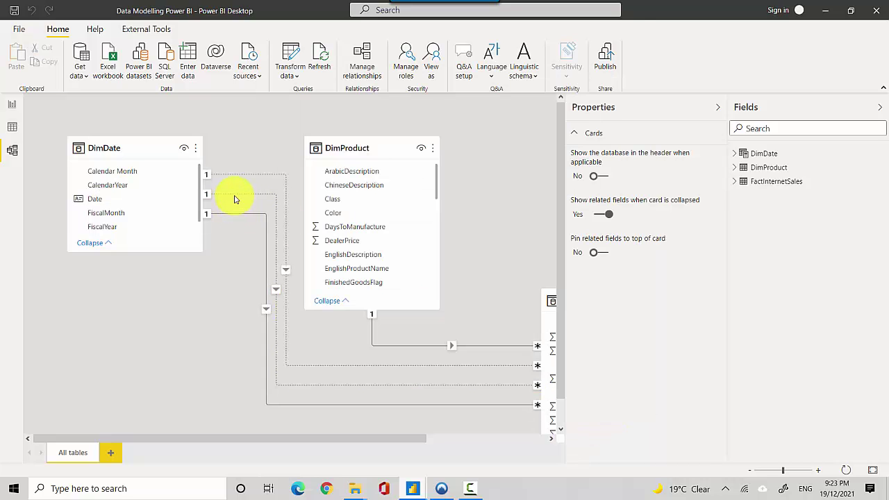
{"action": "double_click", "coordinate": [273, 226]}
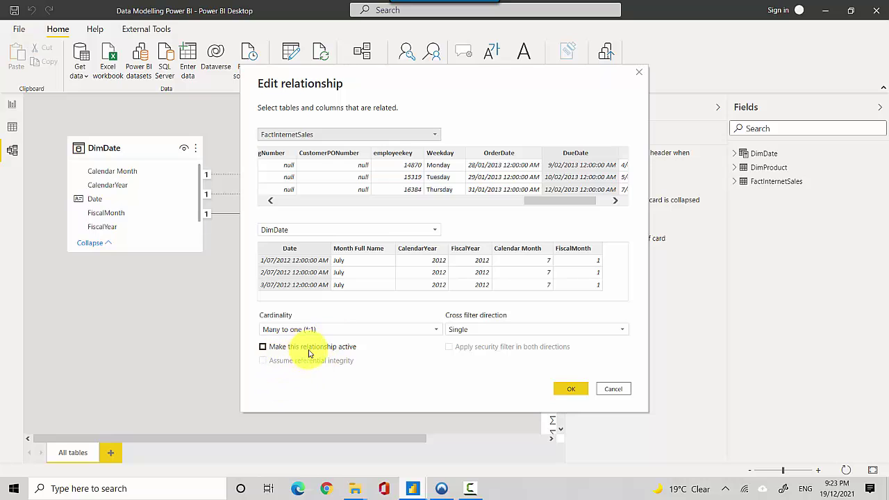
{"action": "left_click", "coordinate": [613, 389]}
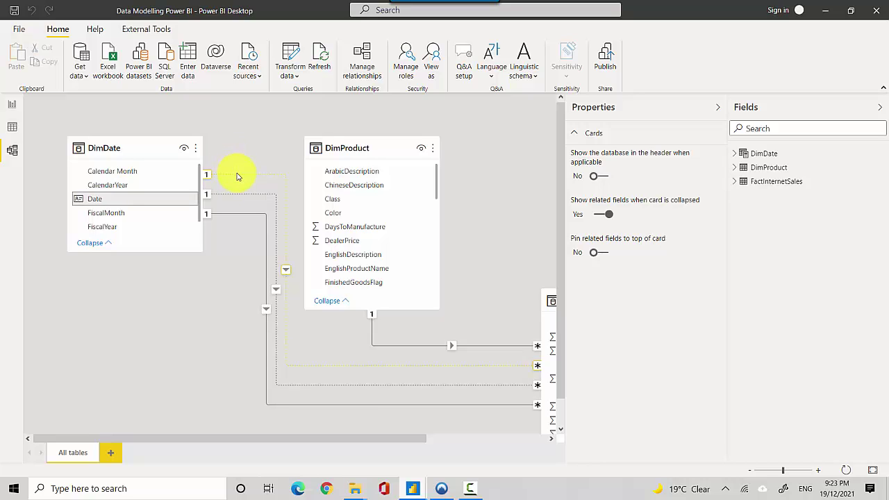
{"action": "double_click", "coordinate": [236, 175]}
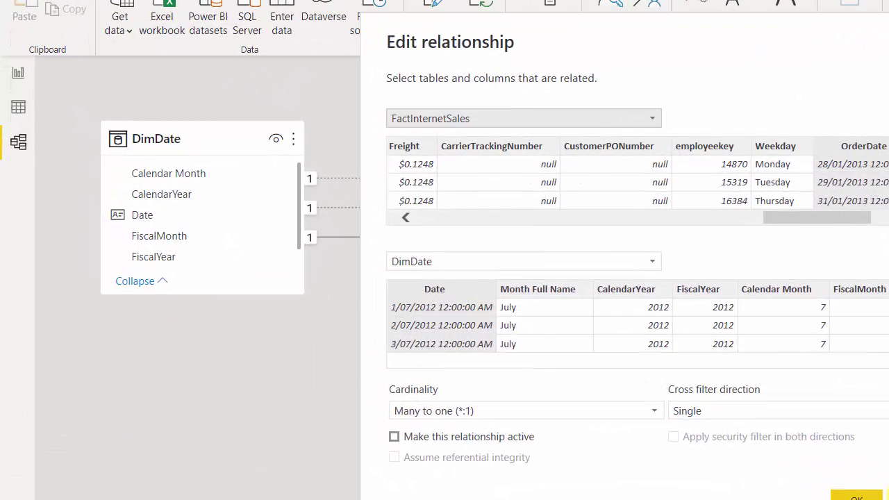
{"action": "left_click", "coordinate": [714, 444]}
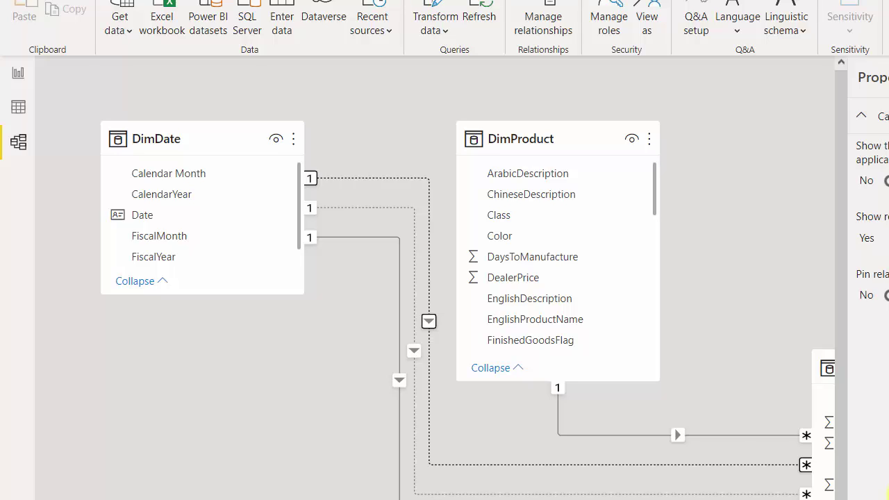
Step: Compare this model's yearly SalesAmount table with the Reuse Date Dimension file's Sales Amount by Ship Date table
{"action": "left_click", "coordinate": [15, 70]}
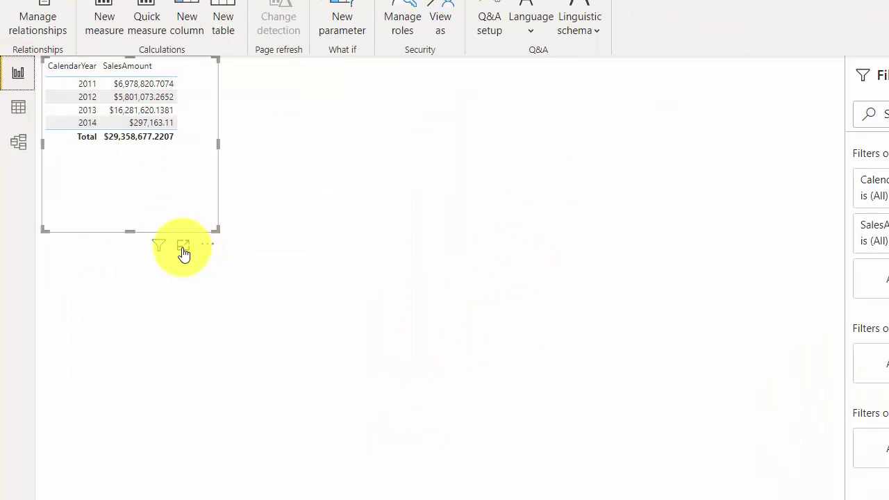
{"action": "left_click", "coordinate": [126, 119]}
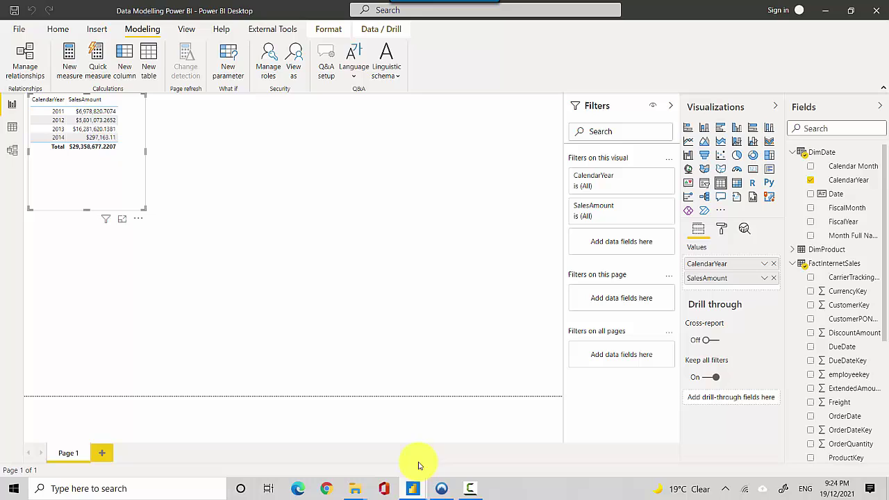
{"action": "mouse_move", "coordinate": [413, 488]}
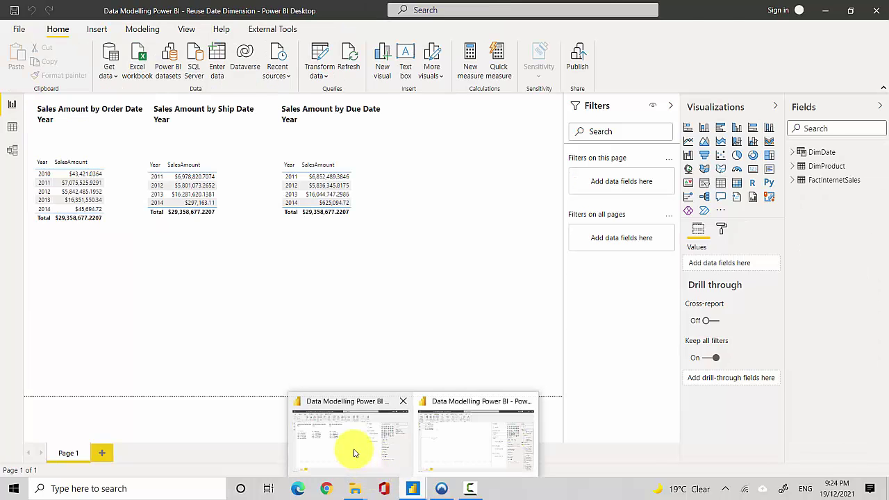
{"action": "left_click", "coordinate": [355, 452]}
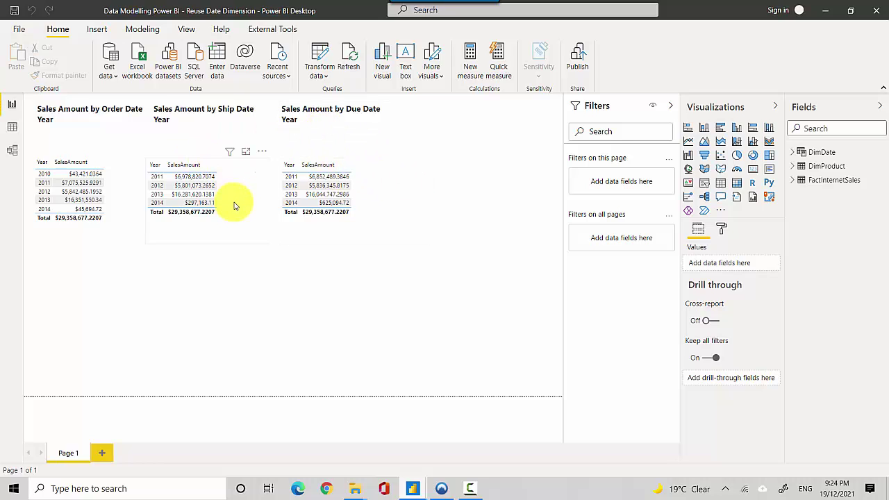
{"action": "left_click", "coordinate": [209, 228]}
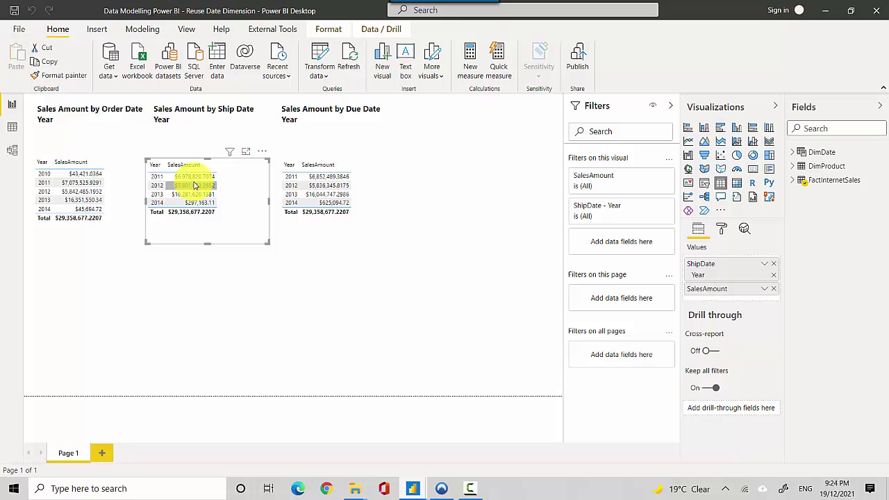
{"action": "left_click", "coordinate": [252, 201]}
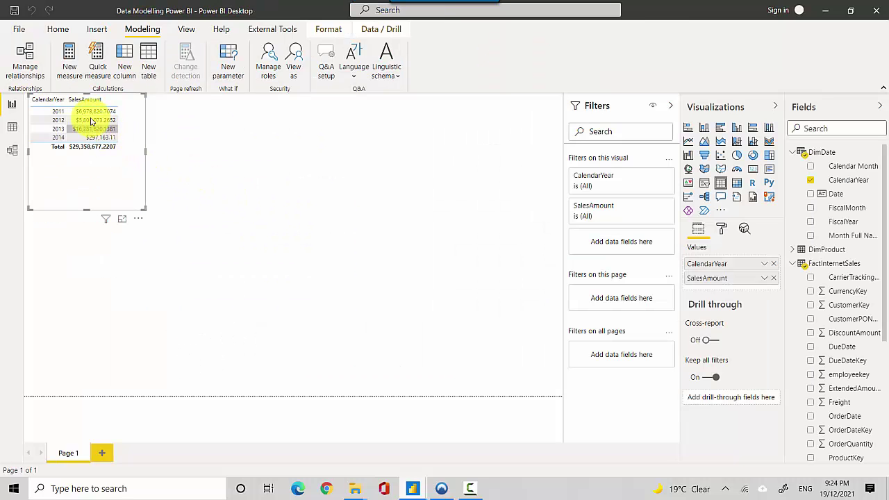
Step: Return to the Data Modelling file's report with the yearly table's row highlight cleared
{"action": "left_click", "coordinate": [91, 128]}
{"action": "left_click", "coordinate": [90, 130]}
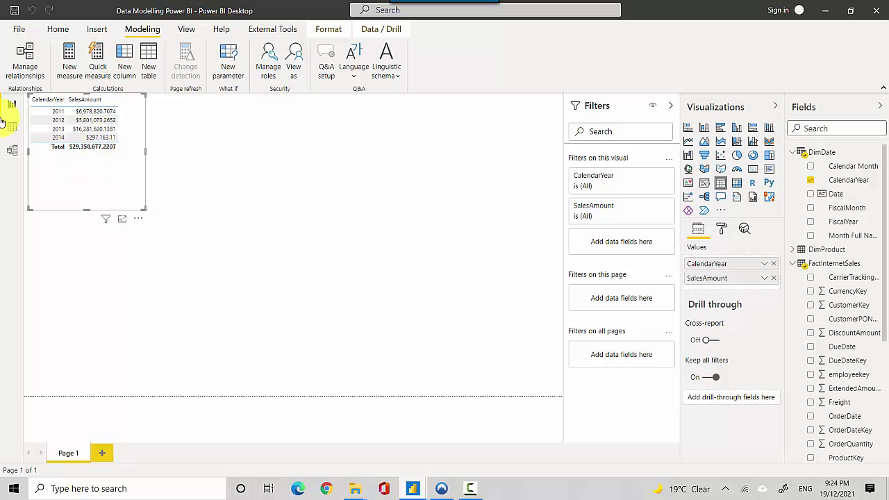
{"action": "key", "text": "alt+Tab"}
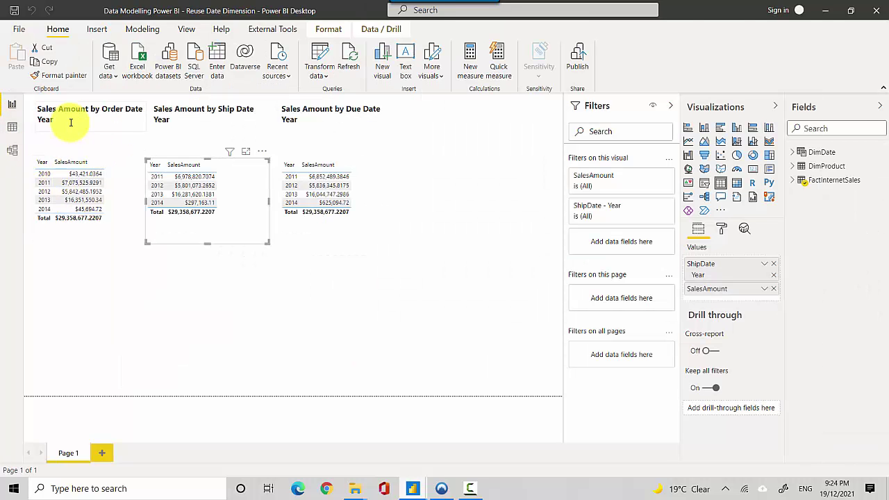
{"action": "key", "text": "alt+Tab"}
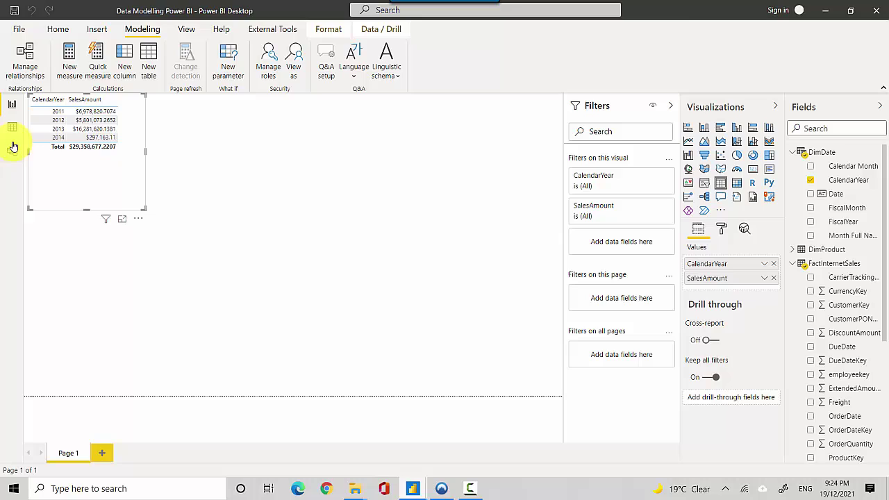
Step: In the model diagram, try activating an inactive date relationship and back out after the conflict warning
{"action": "left_click", "coordinate": [12, 150]}
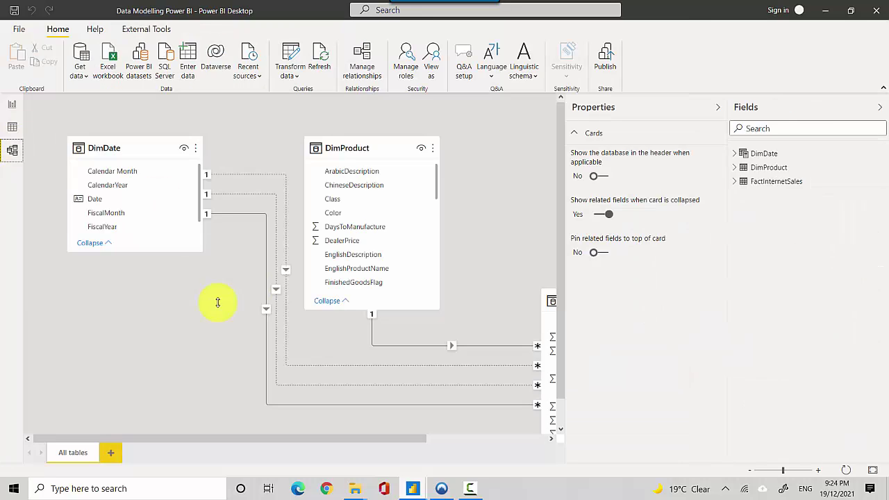
{"action": "double_click", "coordinate": [244, 197]}
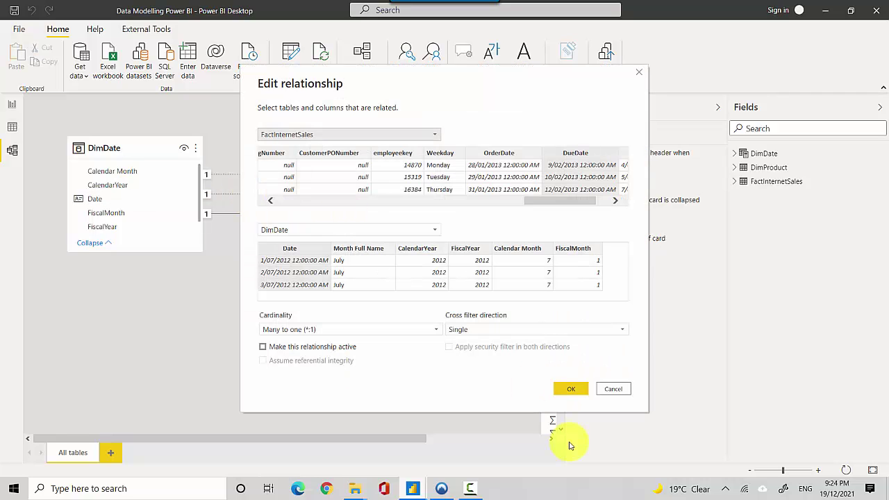
{"action": "left_click", "coordinate": [613, 389]}
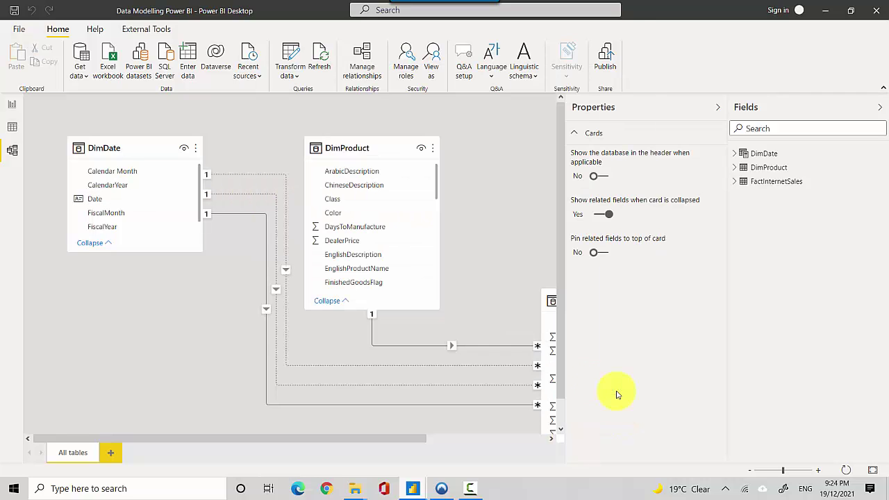
{"action": "double_click", "coordinate": [239, 176]}
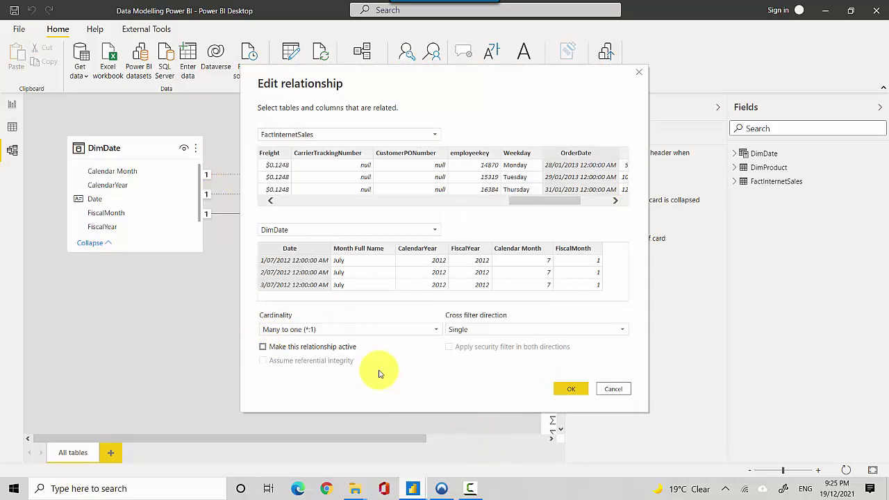
{"action": "left_click", "coordinate": [263, 347]}
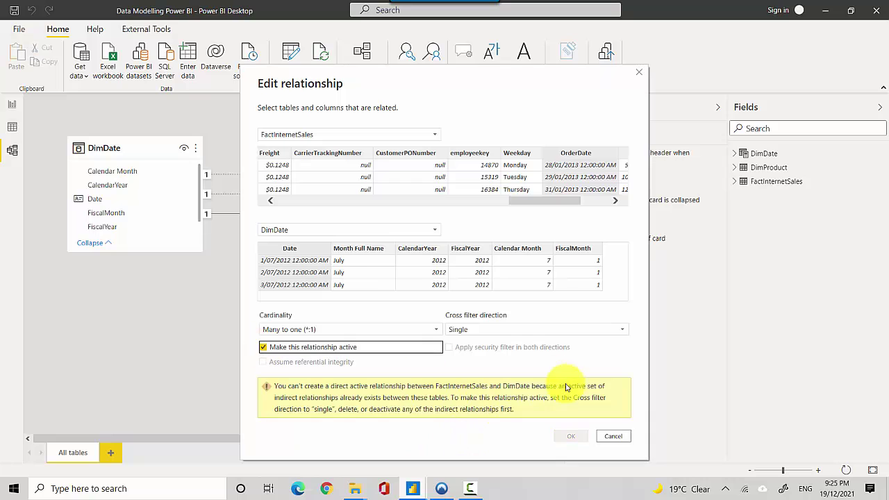
{"action": "left_click", "coordinate": [614, 437]}
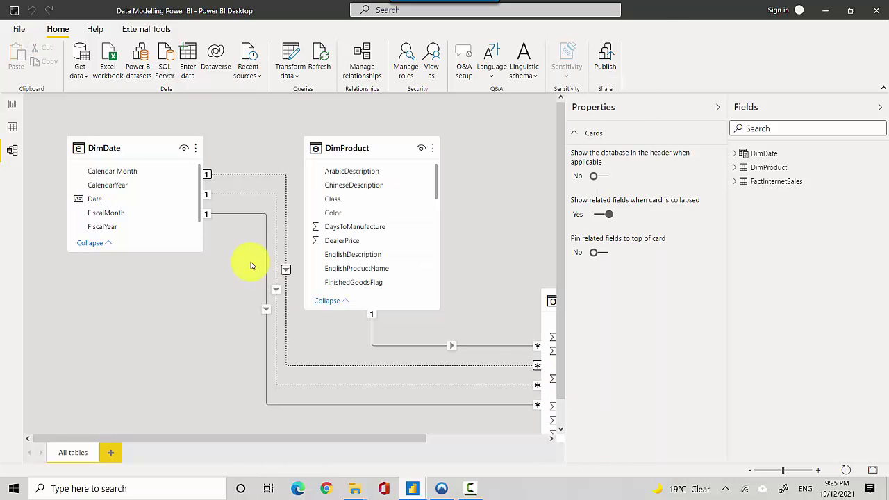
Step: Deactivate the currently active date relationship, then make the OrderDate relationship active
{"action": "double_click", "coordinate": [232, 219]}
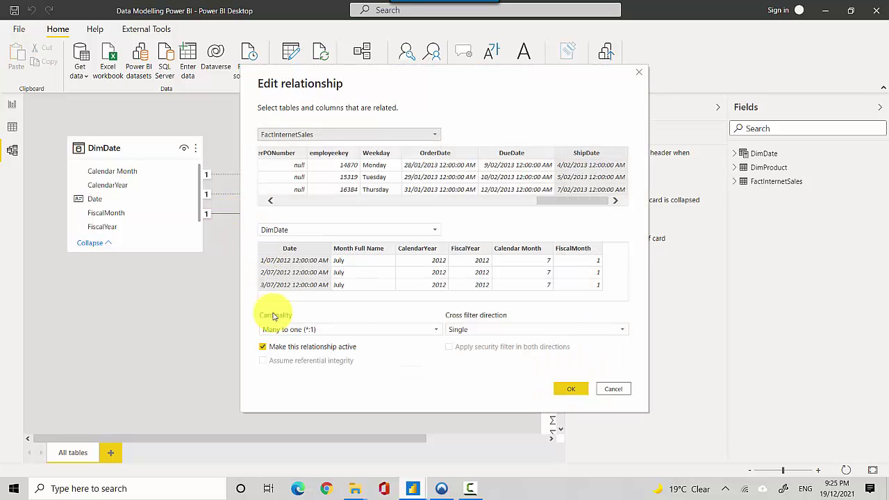
{"action": "left_click", "coordinate": [263, 347]}
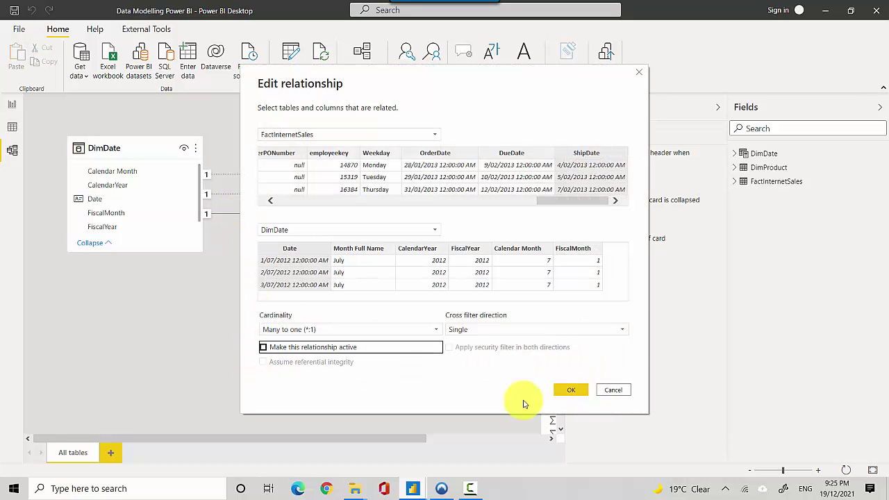
{"action": "left_click", "coordinate": [570, 390]}
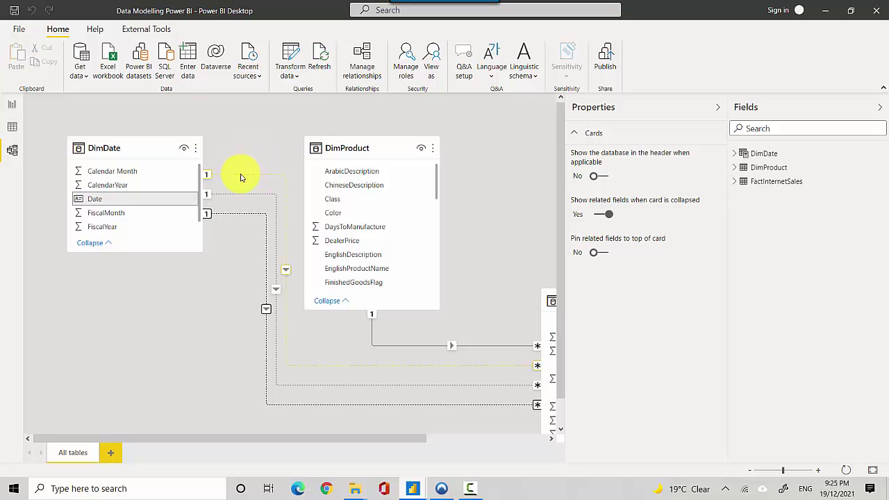
{"action": "double_click", "coordinate": [240, 177]}
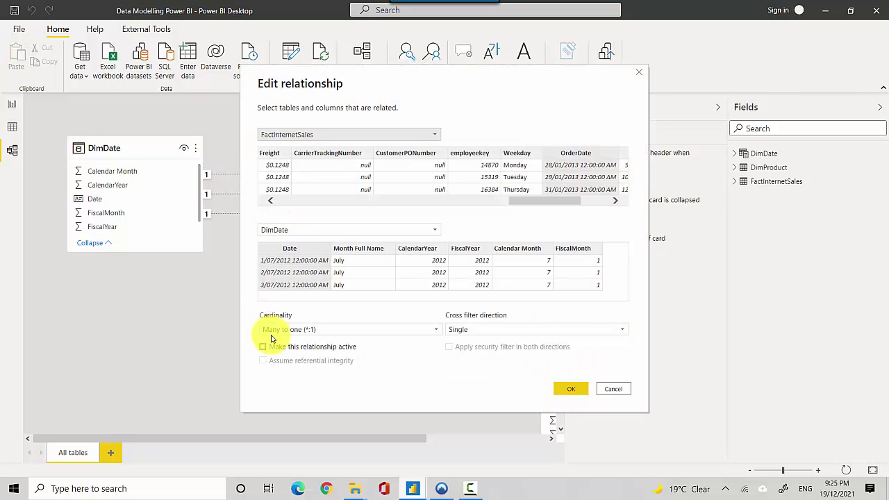
{"action": "left_click", "coordinate": [264, 347]}
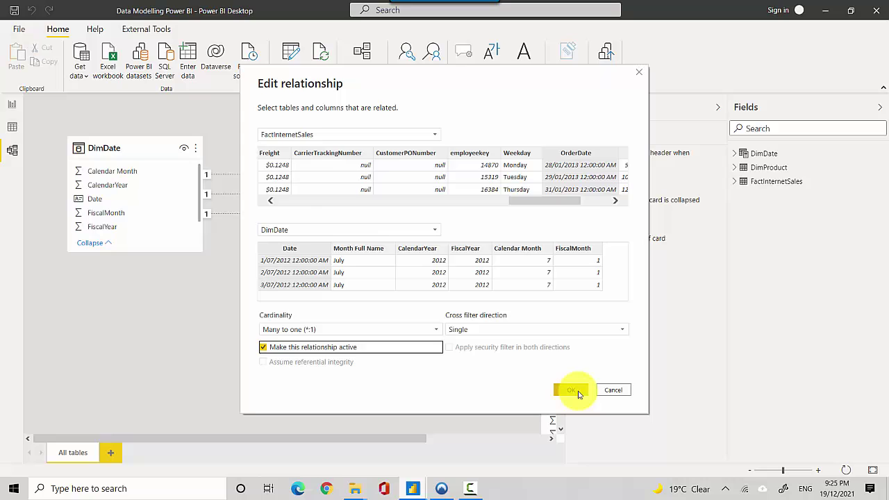
{"action": "left_click", "coordinate": [571, 390]}
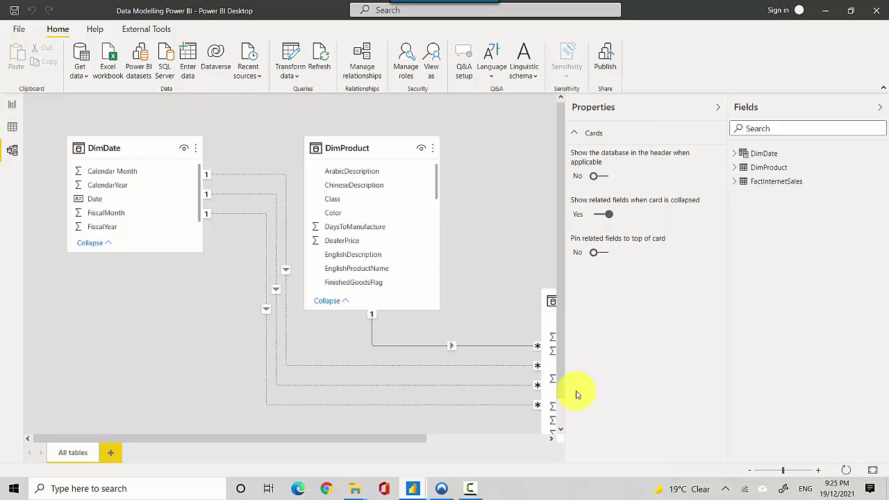
{"action": "left_click", "coordinate": [12, 105]}
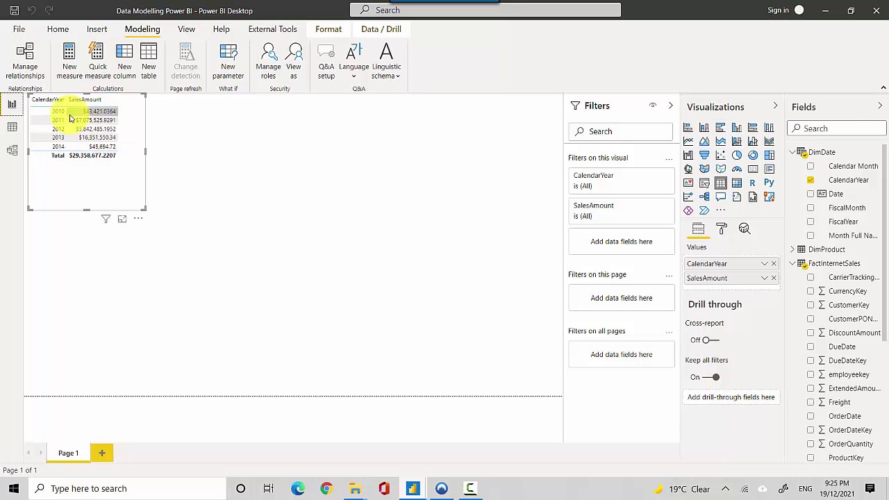
{"action": "left_click", "coordinate": [70, 119]}
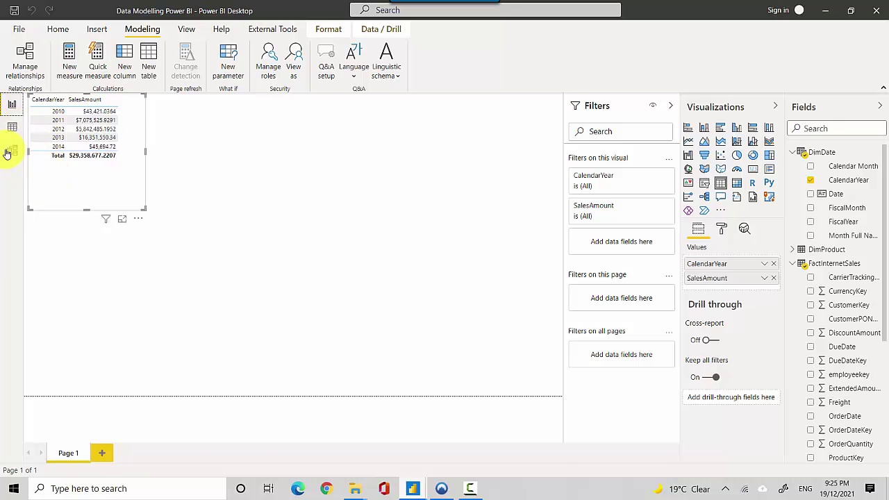
{"action": "left_click", "coordinate": [12, 151]}
{"action": "key", "text": "alt+Tab"}
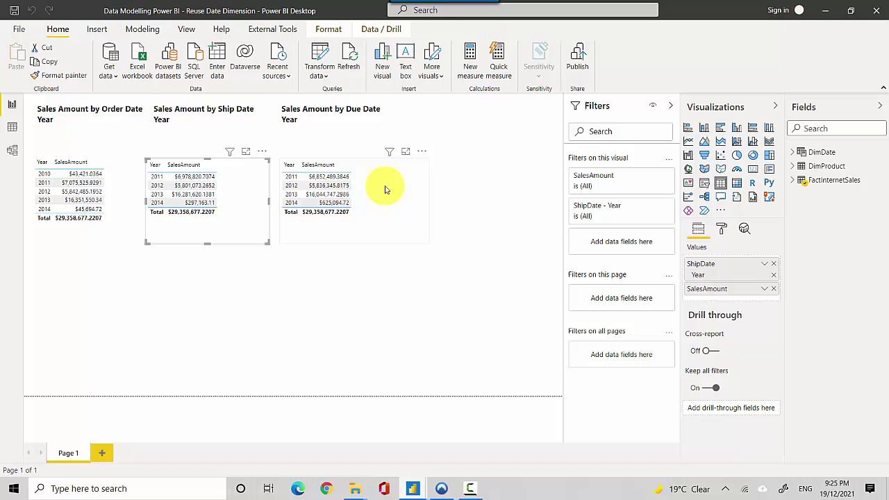
{"action": "key", "text": "alt+Tab"}
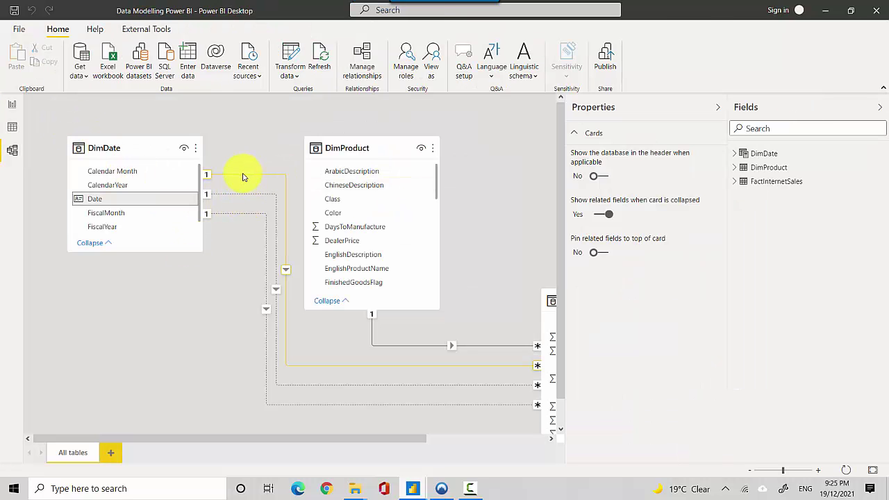
Step: Set the OrderDate relationship inactive and the DueDate relationship active, confirming each with OK
{"action": "double_click", "coordinate": [266, 221]}
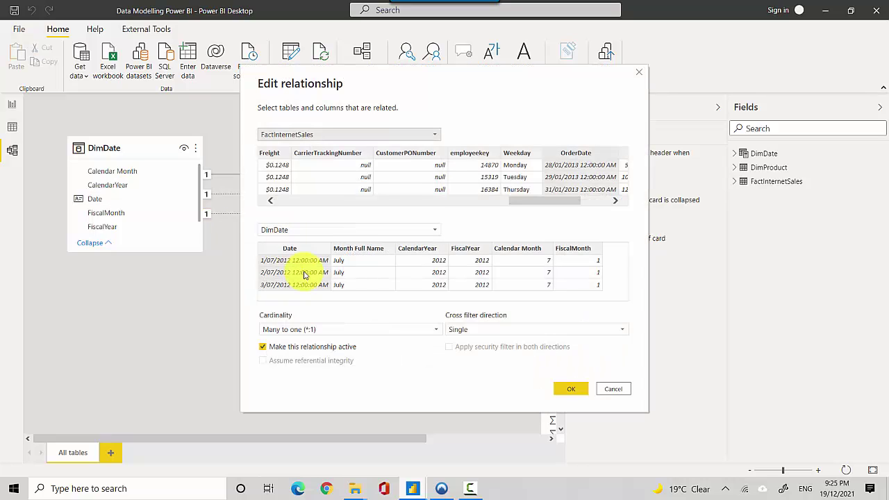
{"action": "left_click", "coordinate": [263, 346]}
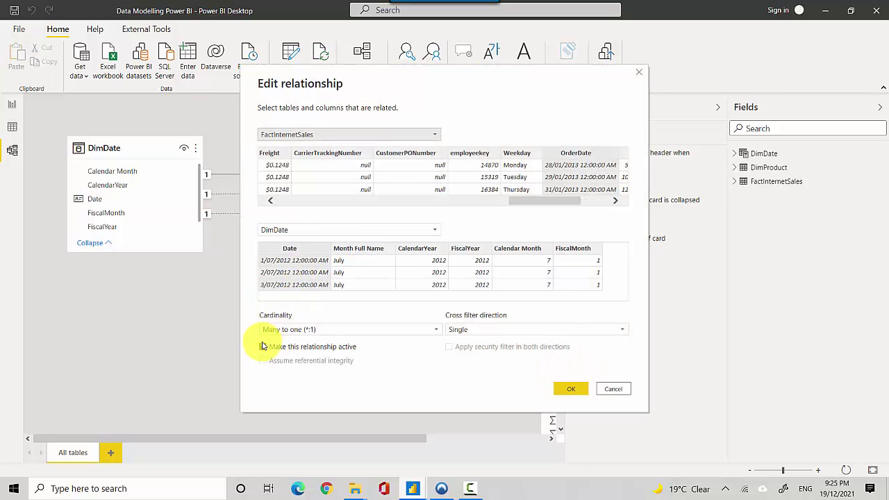
{"action": "left_click", "coordinate": [573, 392]}
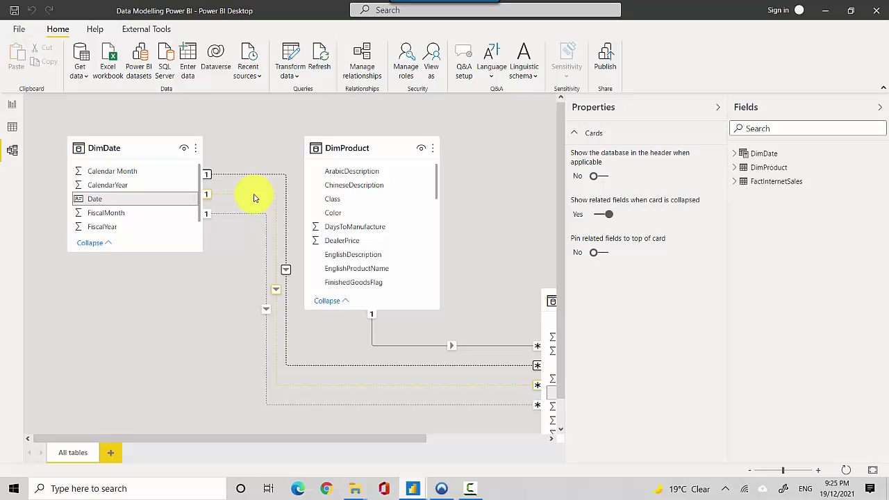
{"action": "double_click", "coordinate": [254, 195]}
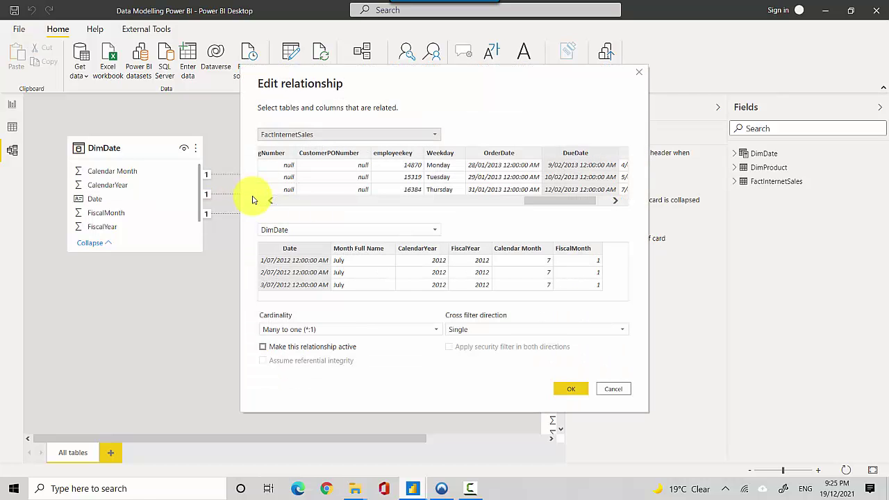
{"action": "left_click", "coordinate": [264, 347]}
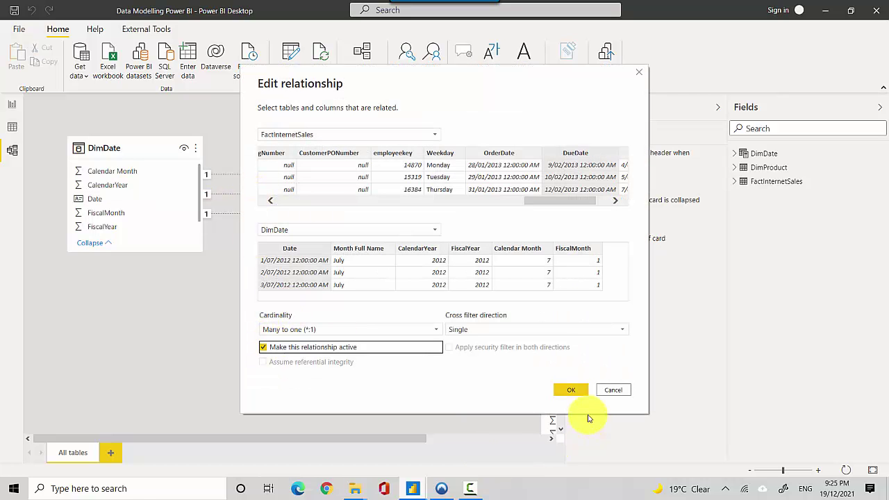
{"action": "left_click", "coordinate": [571, 389]}
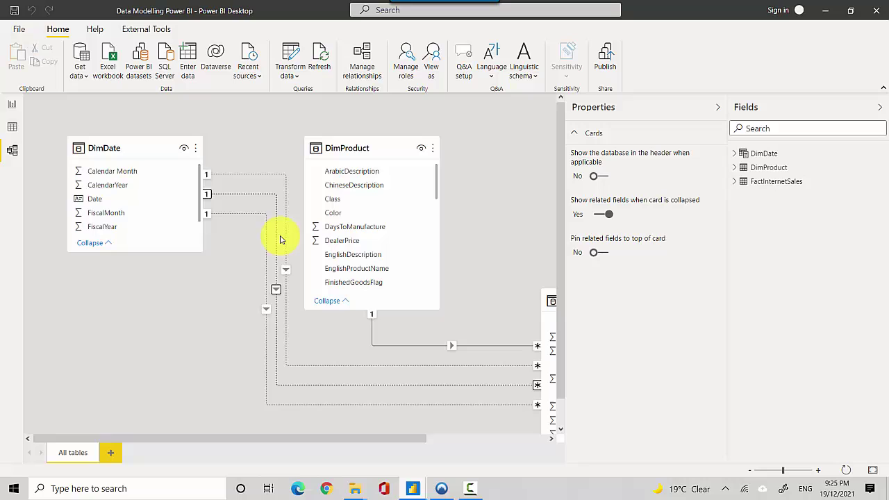
{"action": "left_click", "coordinate": [11, 105]}
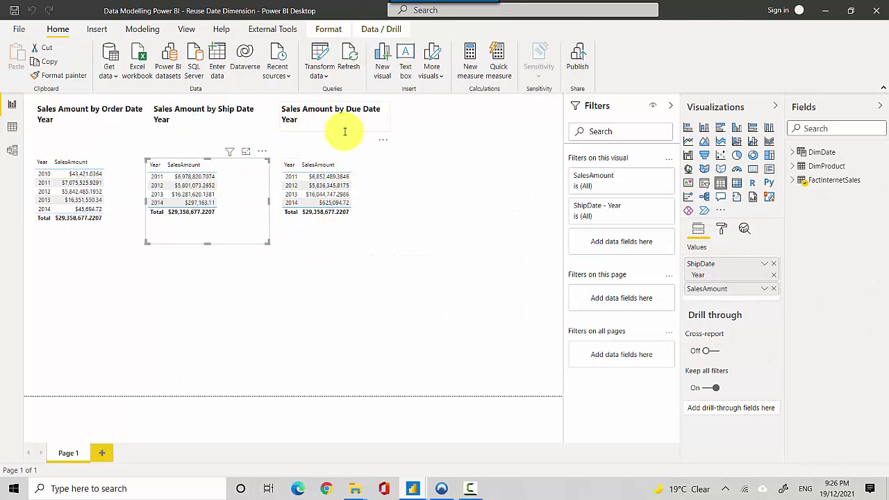
{"action": "left_click", "coordinate": [401, 205]}
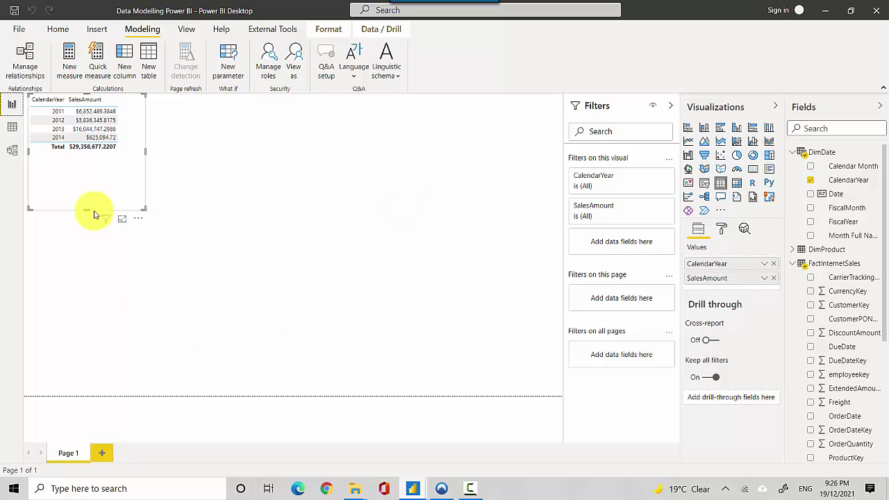
{"action": "left_click", "coordinate": [10, 152]}
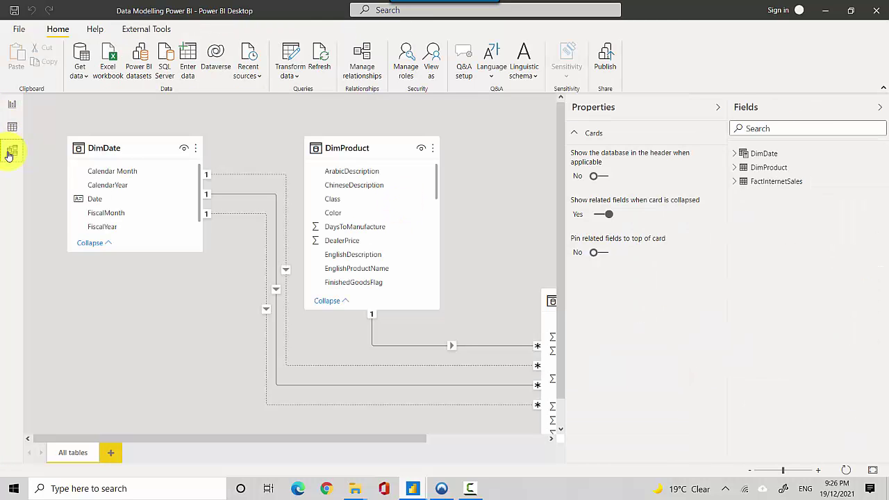
Step: Collapse the Properties and Fields panes to show FactInternetSales fully in the diagram
{"action": "left_click", "coordinate": [718, 107]}
{"action": "left_click", "coordinate": [881, 108]}
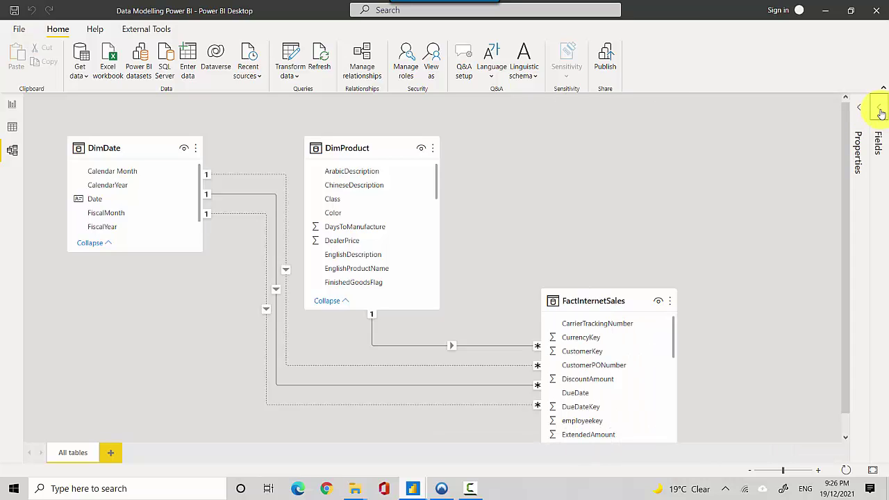